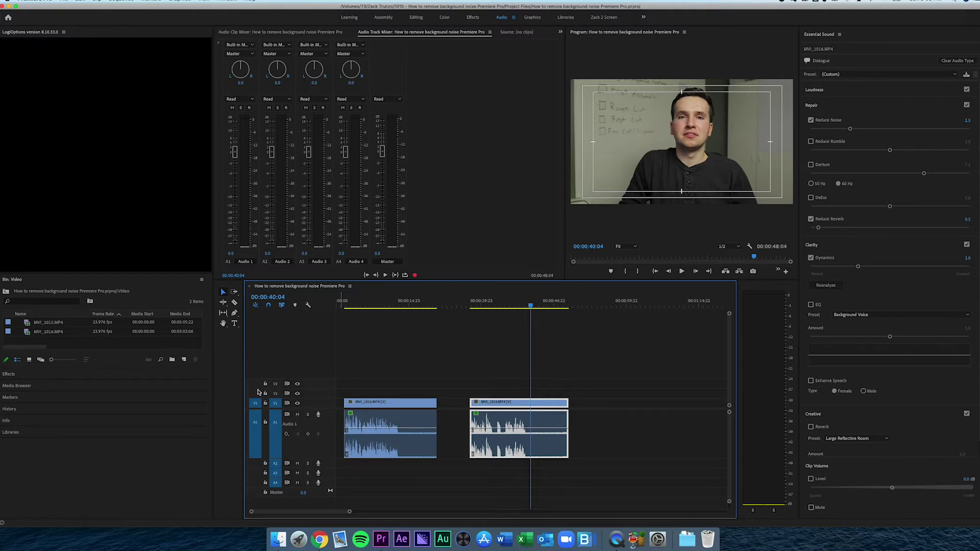
Deselect the clip, move the playhead near the sequence start, and show the 'denoise' effect results
left_click(393, 346)
left_click_drag(370, 302, 349, 302)
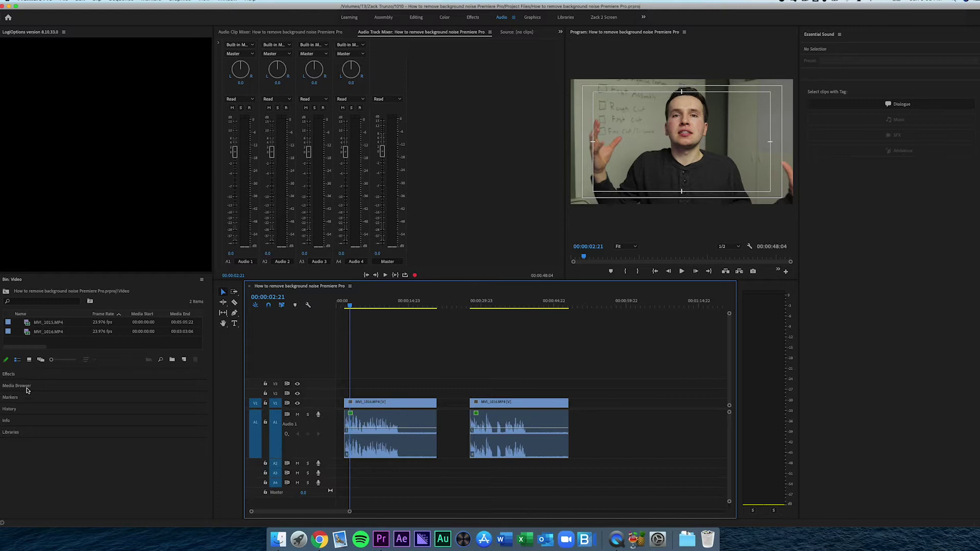
left_click(19, 375)
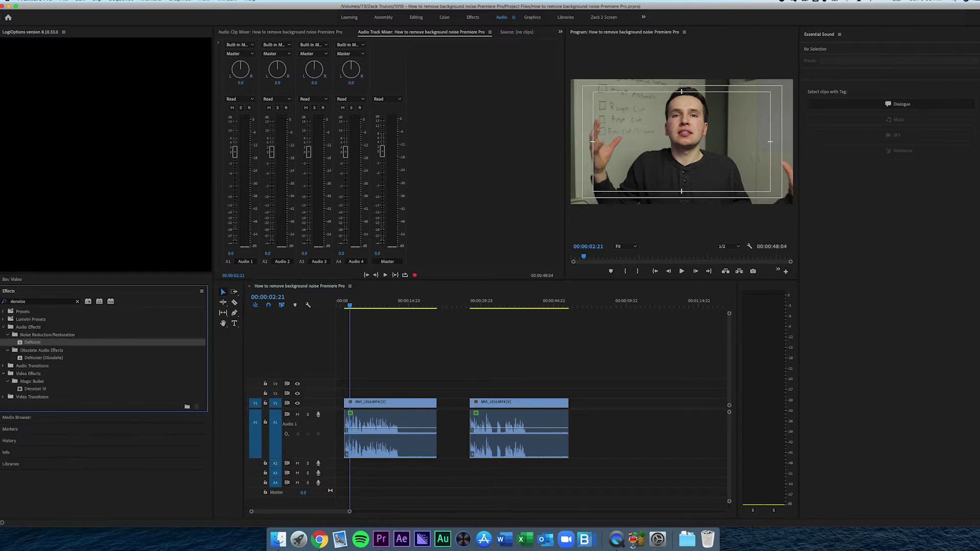
Search effects for 'deno' and drag the DeNoise audio effect onto the first audio clip
left_click(78, 302)
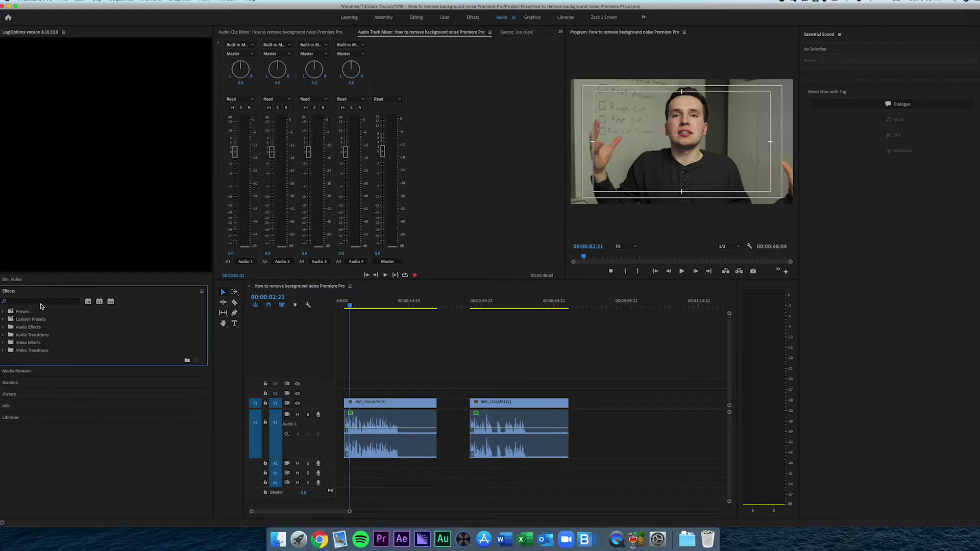
left_click(41, 304)
type("denoise")
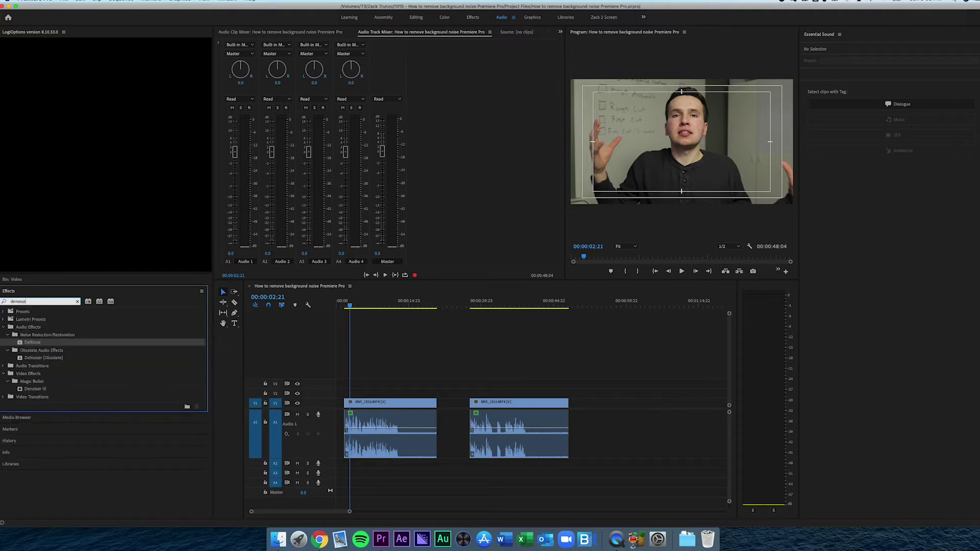
left_click(53, 344)
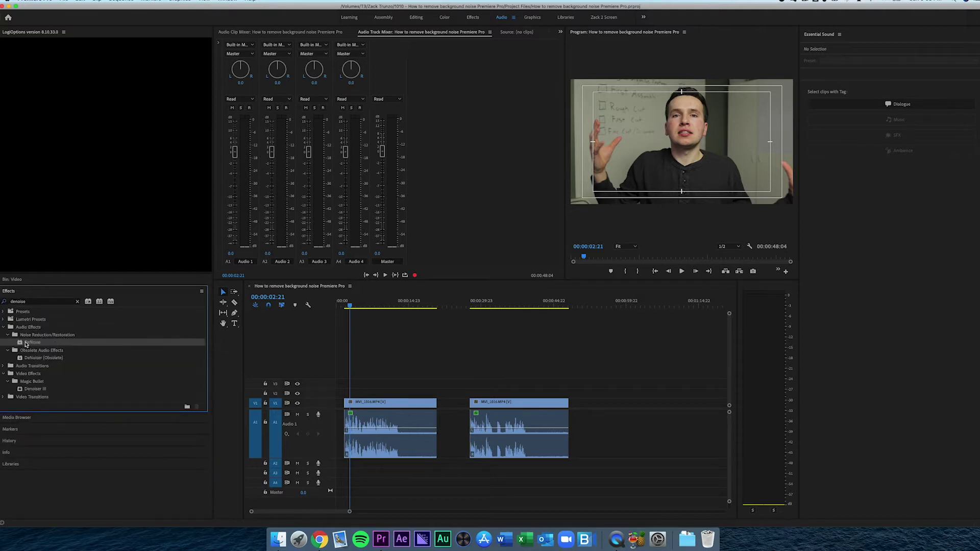
left_click_drag(146, 349, 361, 428)
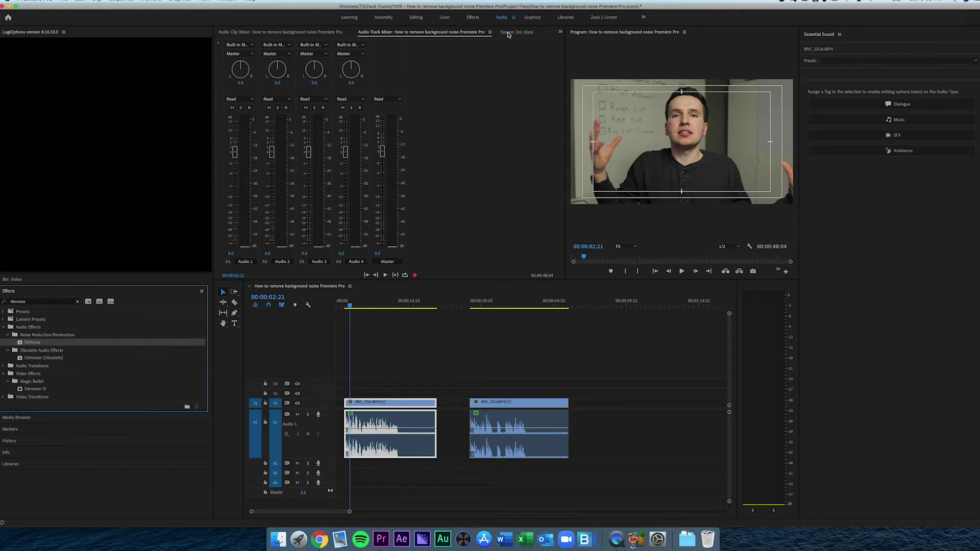
Apply the Light Noise Reduction preset (20%) to the first clip's DeNoise, then start playback
left_click(559, 32)
left_click(577, 68)
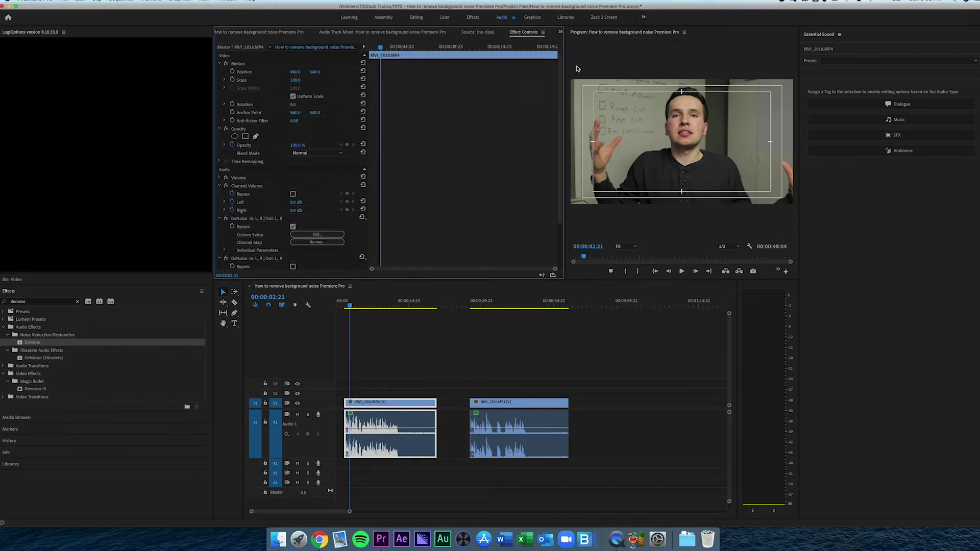
scroll(389, 263, "down", 3)
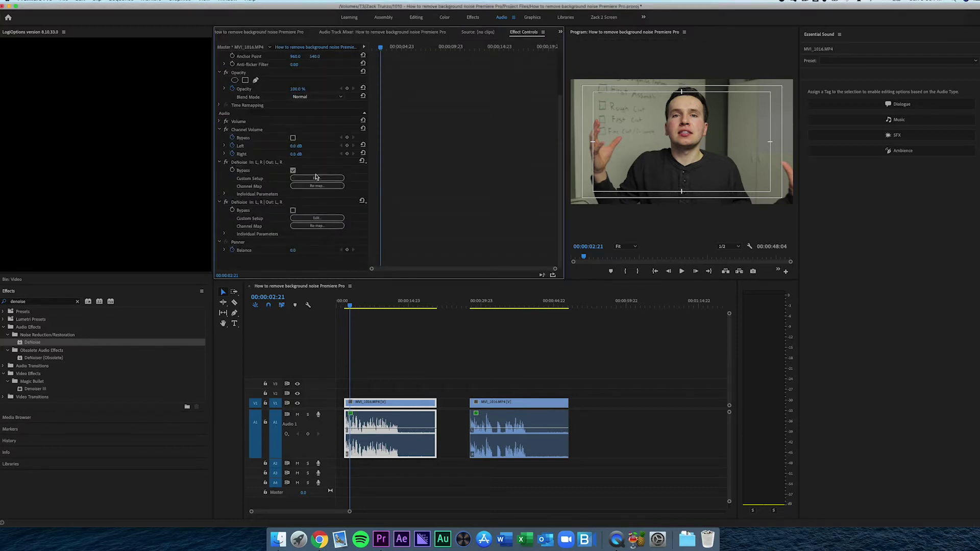
left_click(309, 219)
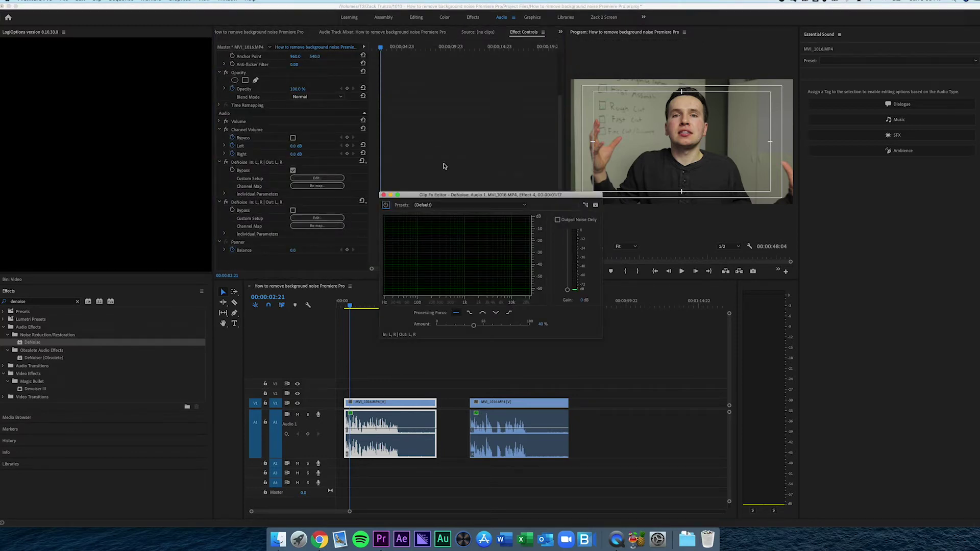
left_click(446, 205)
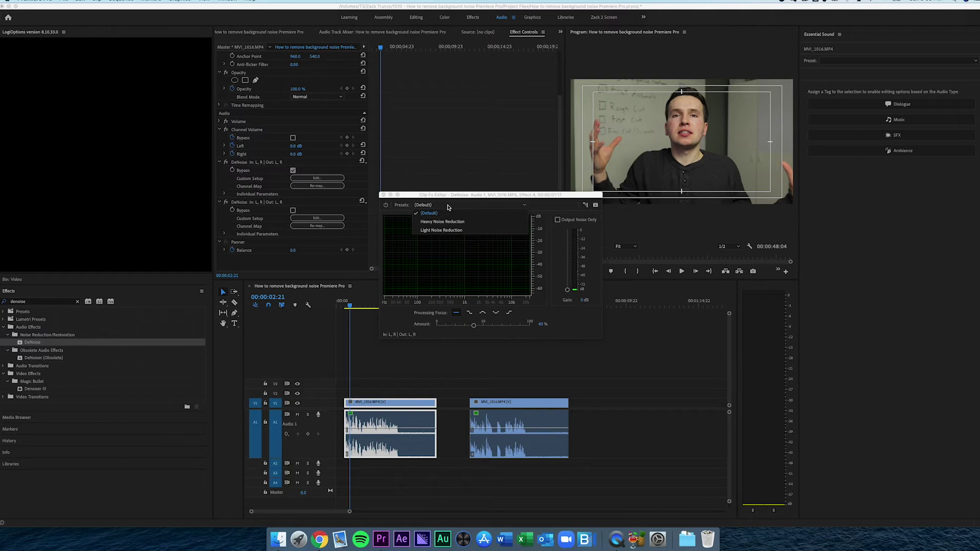
left_click(465, 231)
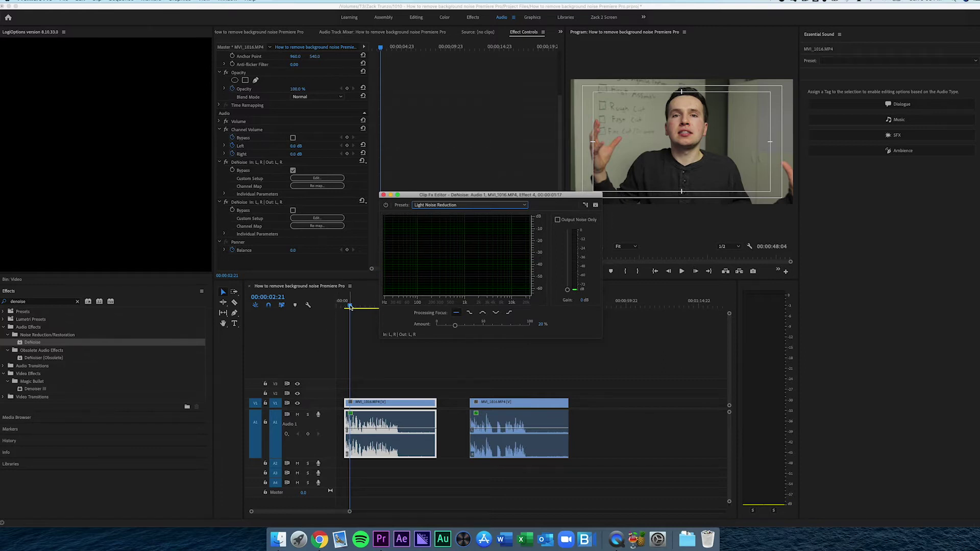
left_click(347, 306)
key("space")
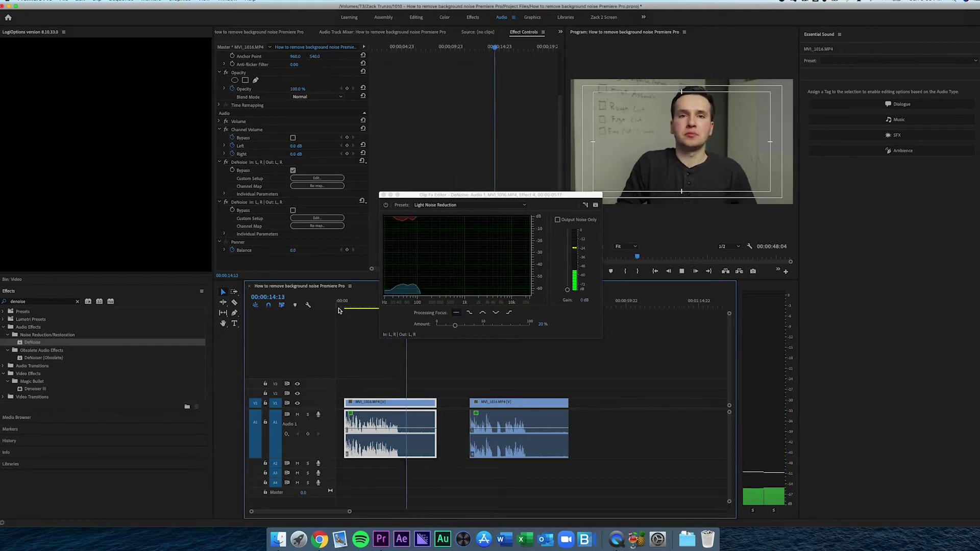
Stop playback, move the DeNoise editor aside, and bypass the effect to hear the original audio
key("space")
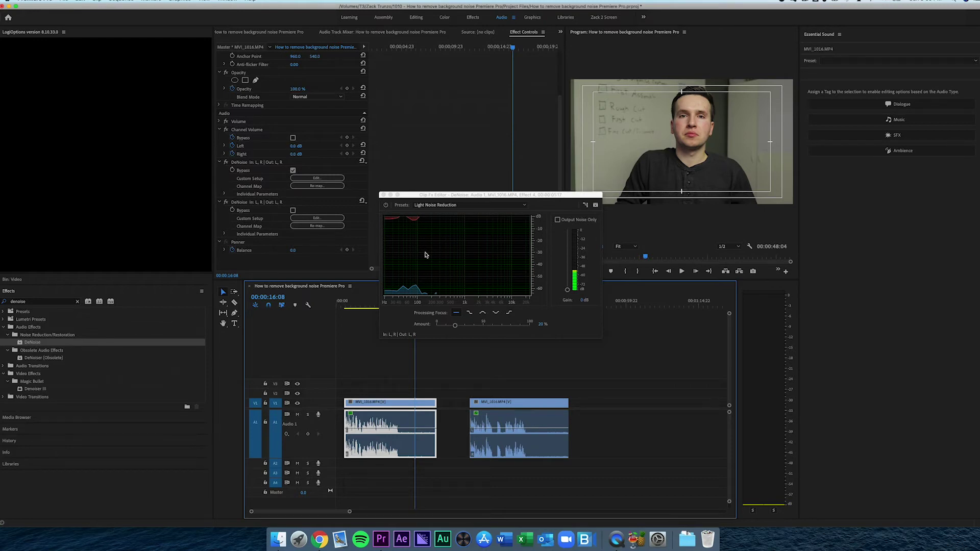
left_click_drag(554, 195, 544, 211)
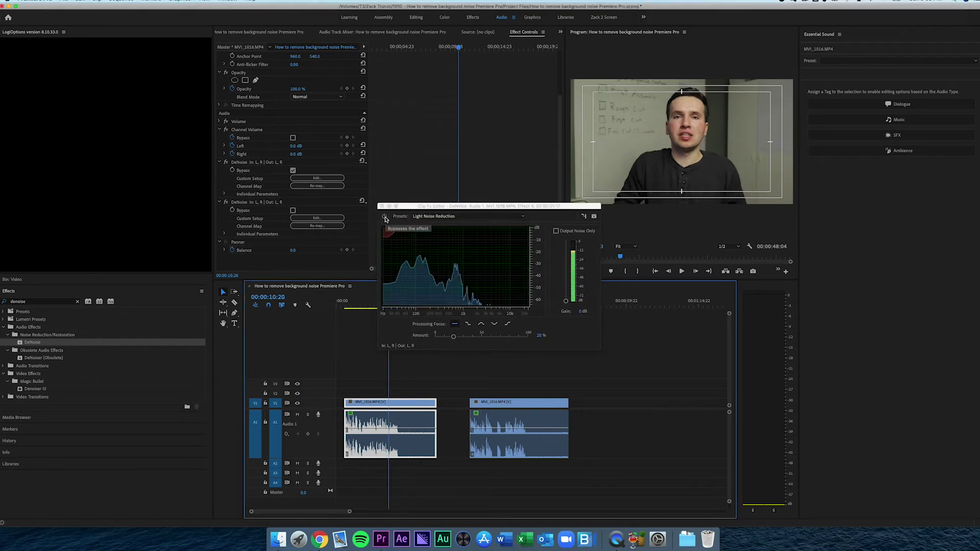
left_click(385, 219)
Play the clip with DeNoise bypassed, then scrub back to around ten seconds
key("space")
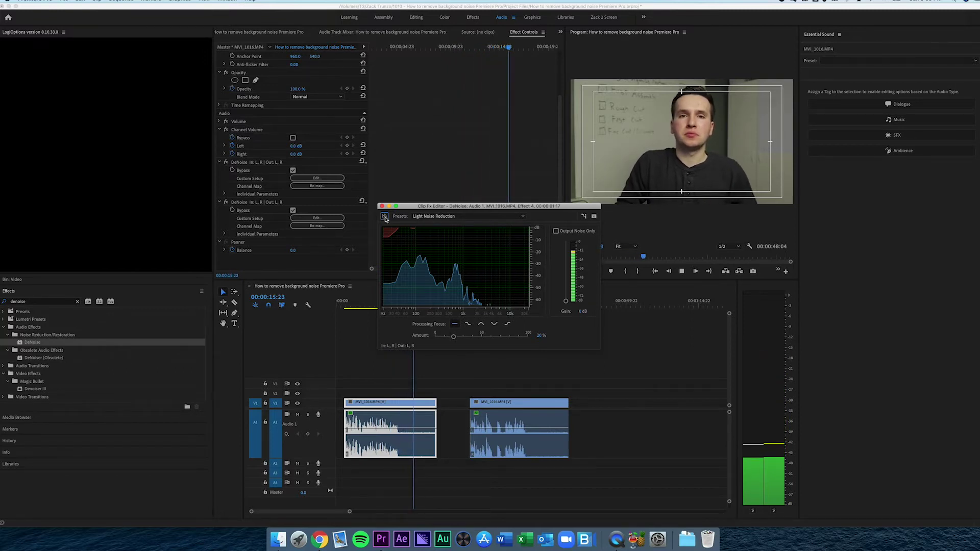
key("space")
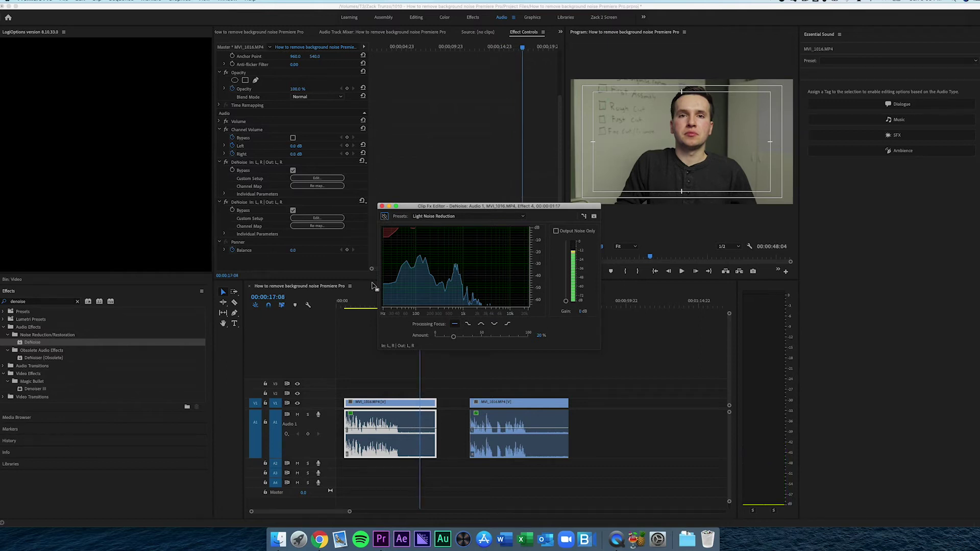
left_click_drag(373, 301, 388, 299)
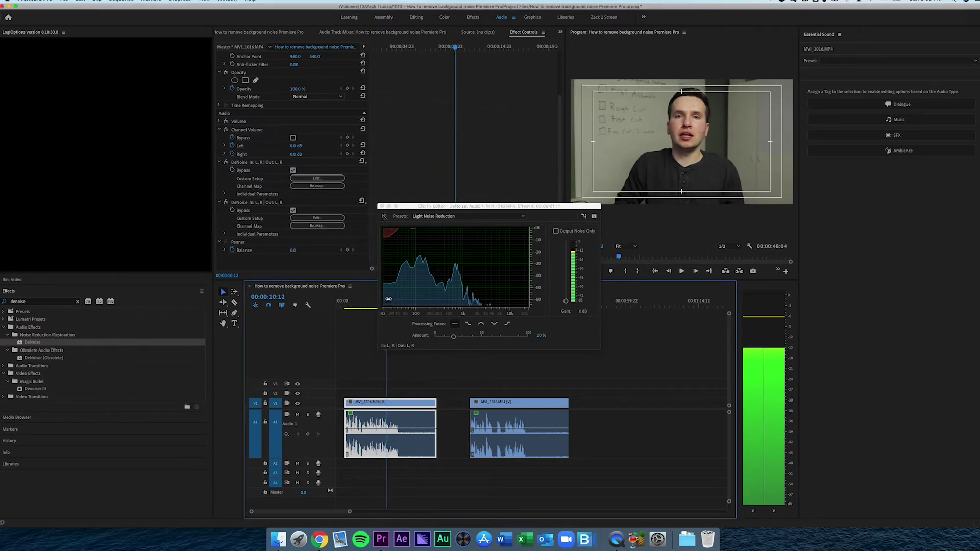
Switch DeNoise back on, replay the clip, and scrub from about five to eight seconds
left_click(384, 215)
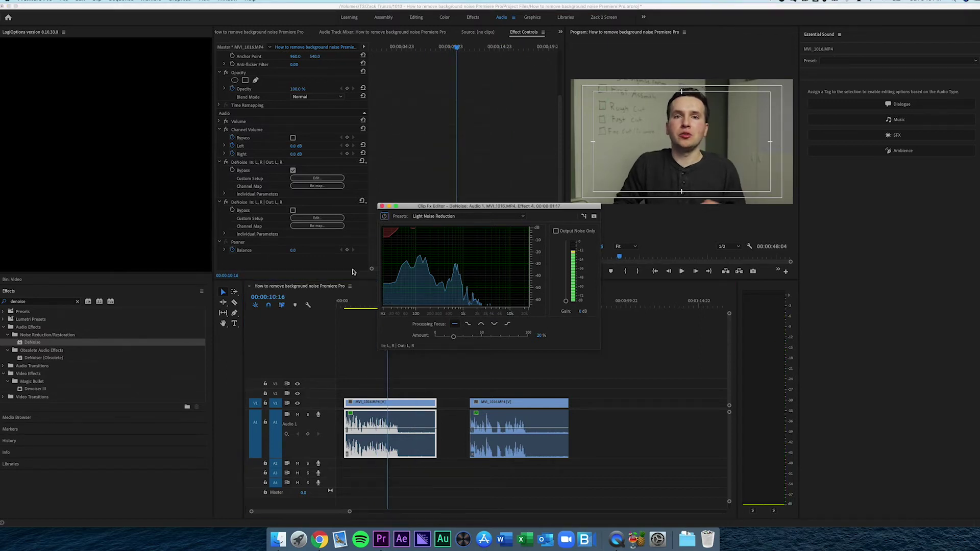
key("space")
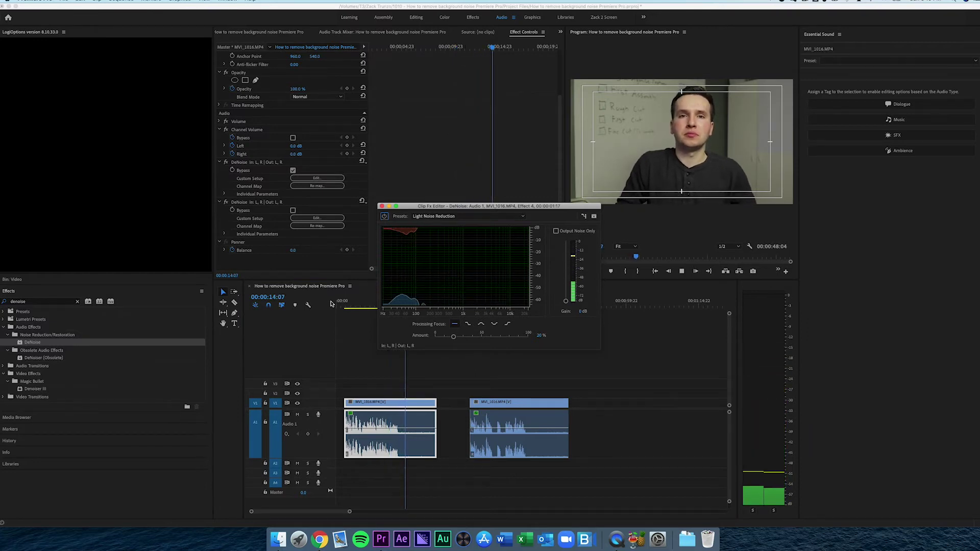
key("space")
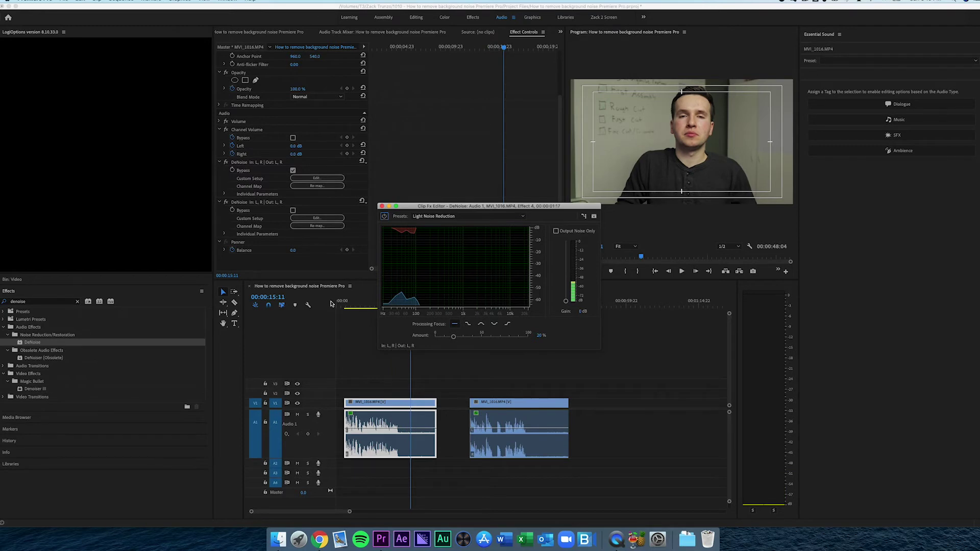
left_click(365, 304)
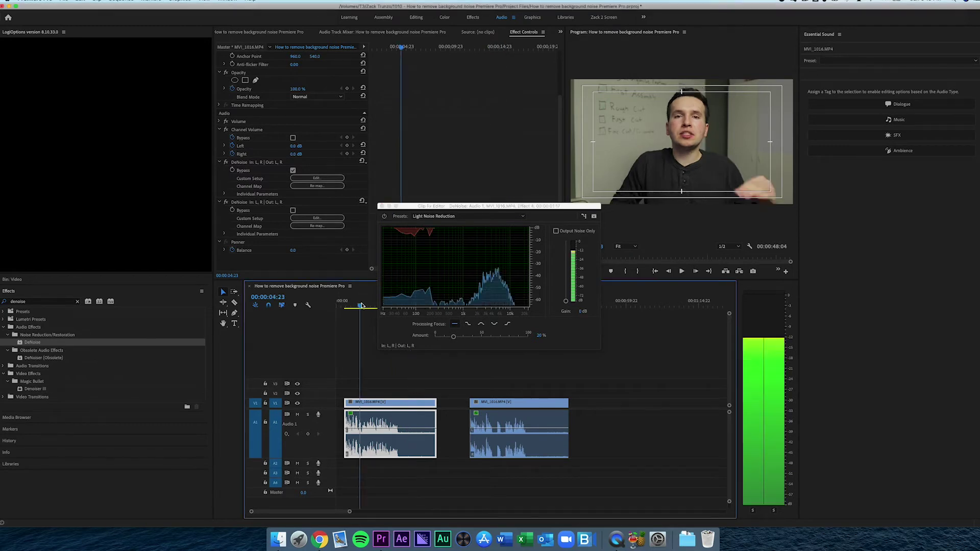
left_click_drag(366, 304, 378, 307)
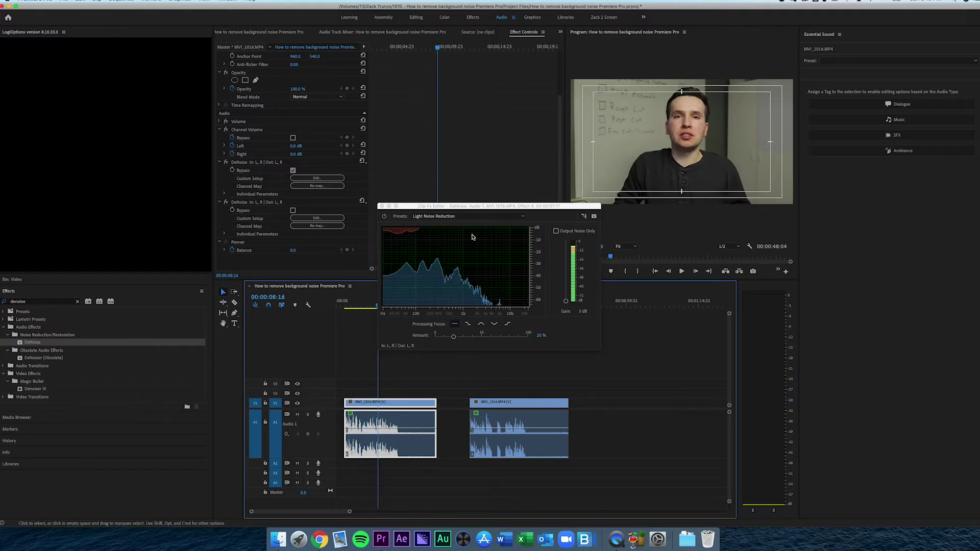
left_click_drag(389, 208, 340, 208)
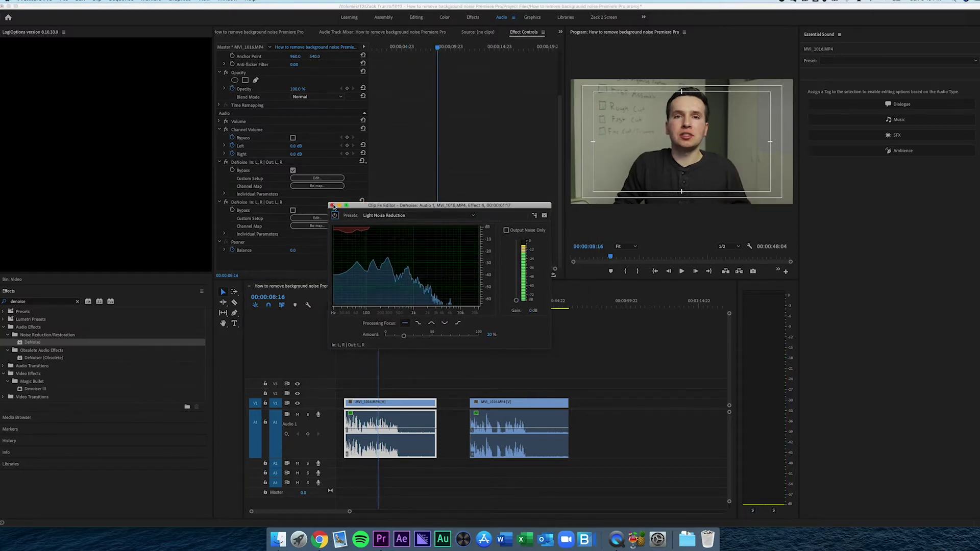
Close the DeNoise editor, deselect the clip at 00:00:26:22, and open the Window menu's workspaces
left_click(333, 206)
left_click(479, 302)
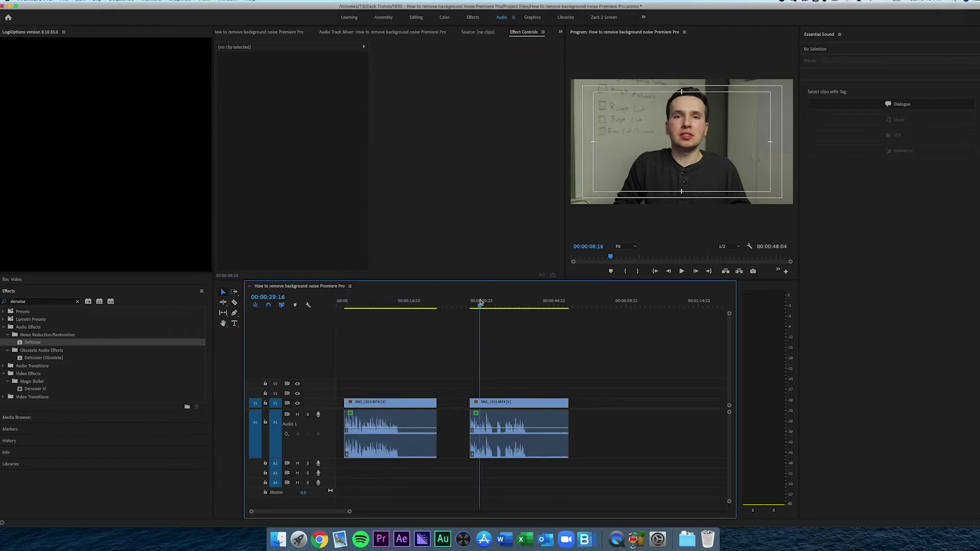
left_click_drag(479, 302, 466, 305)
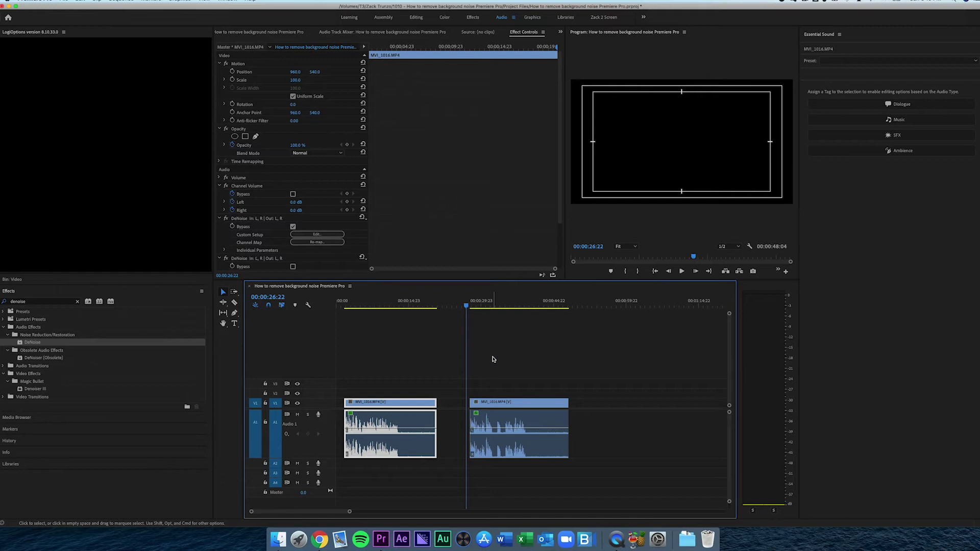
left_click(493, 359)
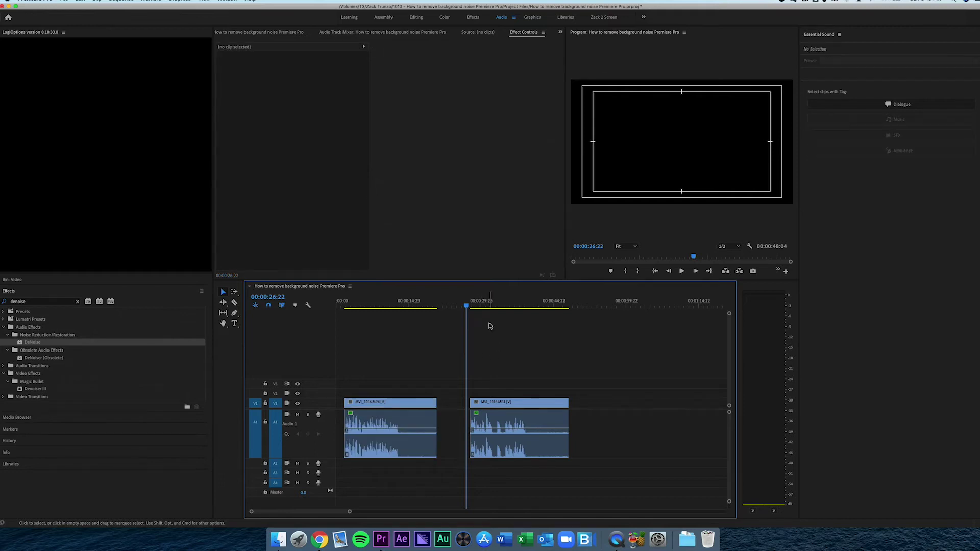
left_click(204, 1)
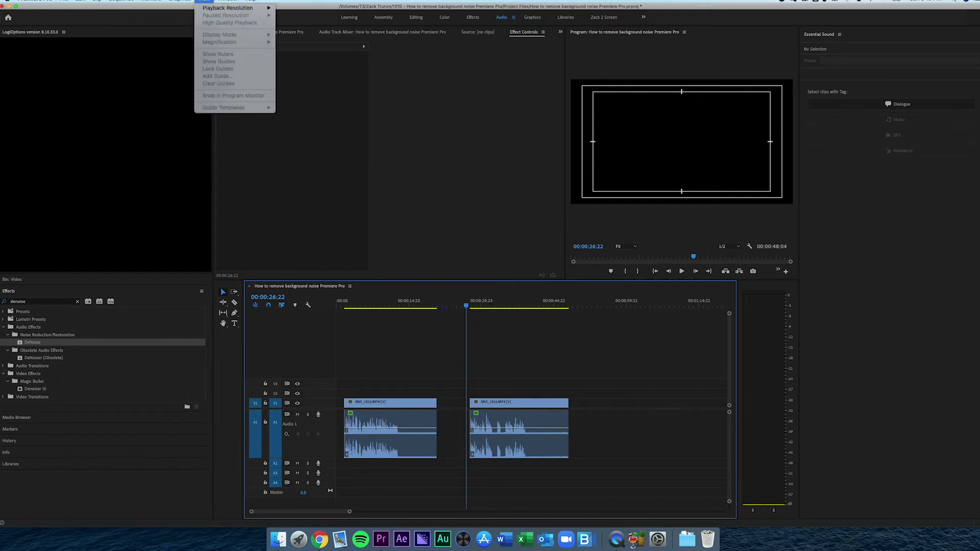
mouse_move(227, 1)
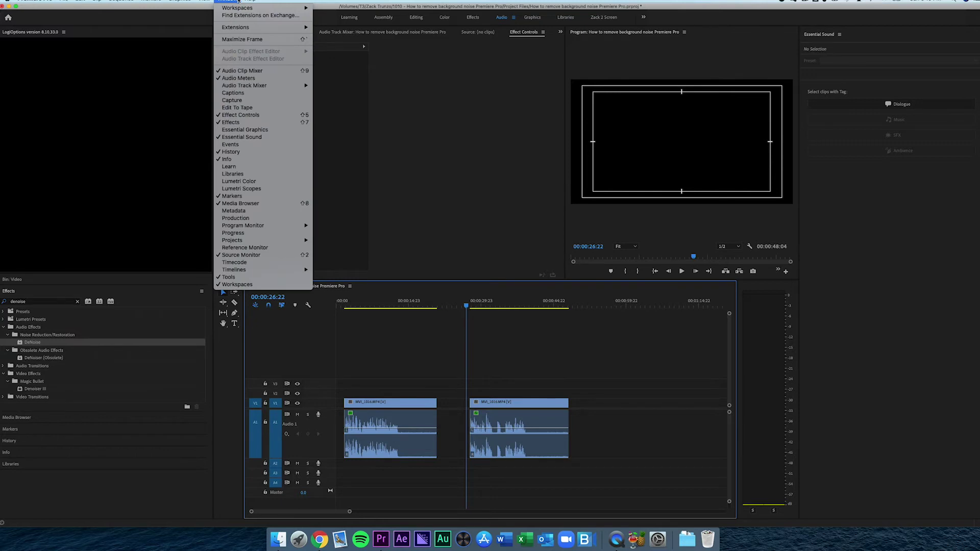
Switch to the Audio workspace and move the playhead into the second interview clip
left_click(328, 24)
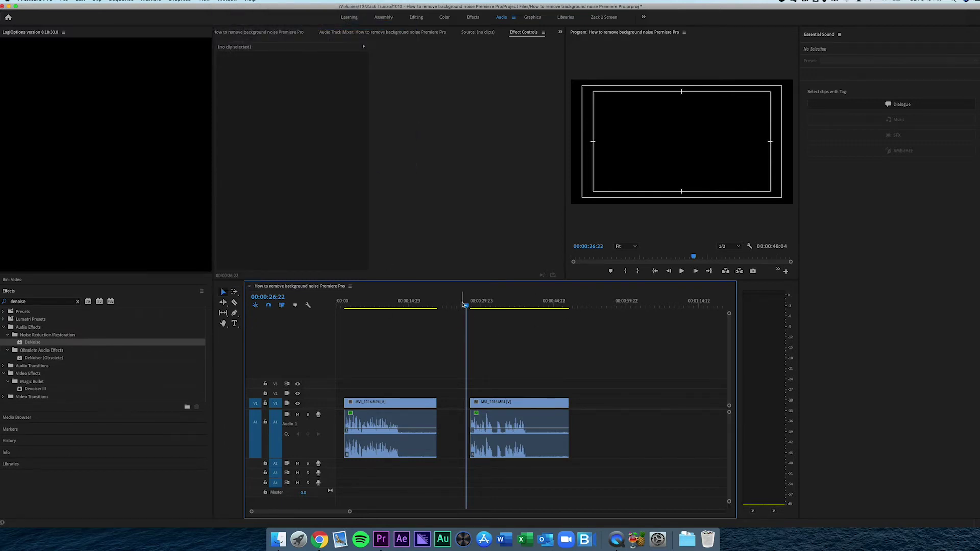
left_click_drag(464, 305, 479, 317)
left_click(479, 318)
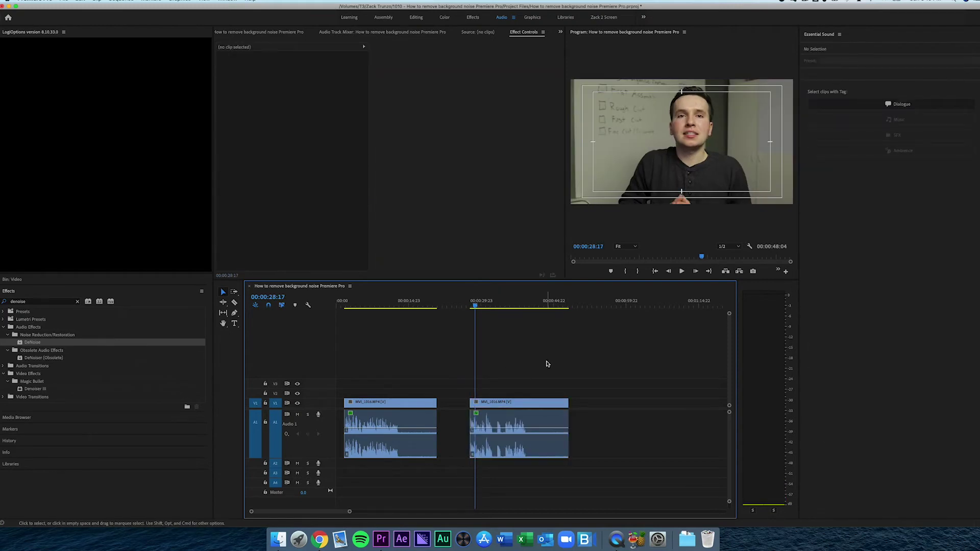
Select the second clip, clear its existing audio type, and retag it as Dialogue
left_click(520, 413)
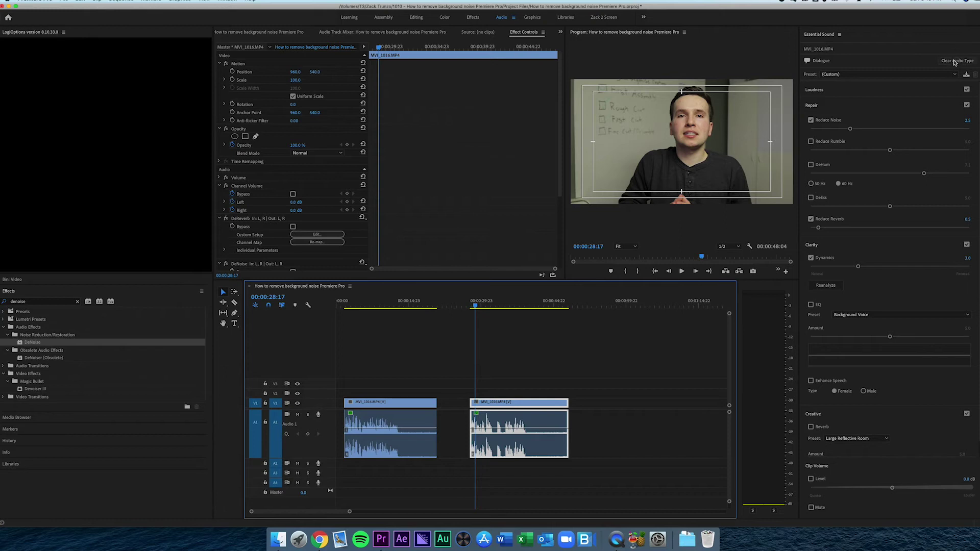
left_click(954, 61)
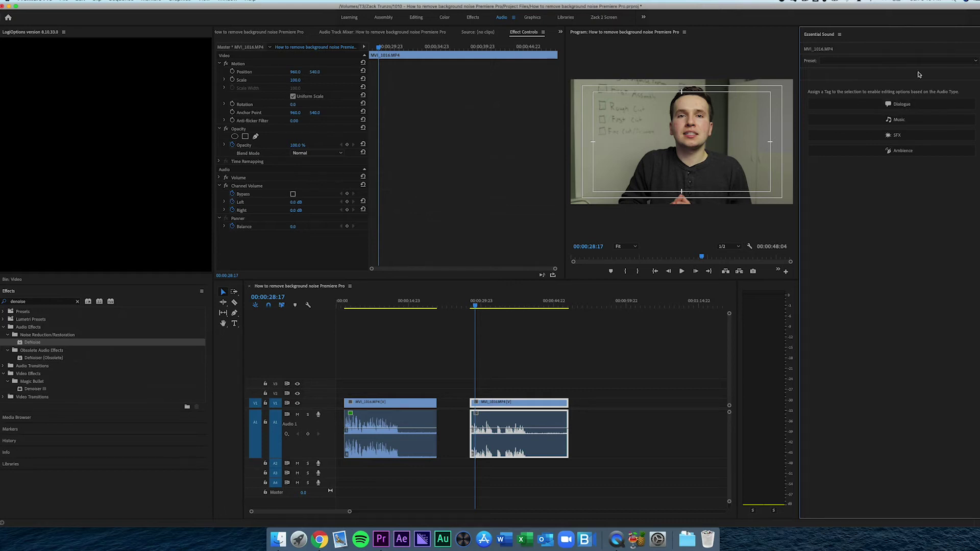
left_click(899, 103)
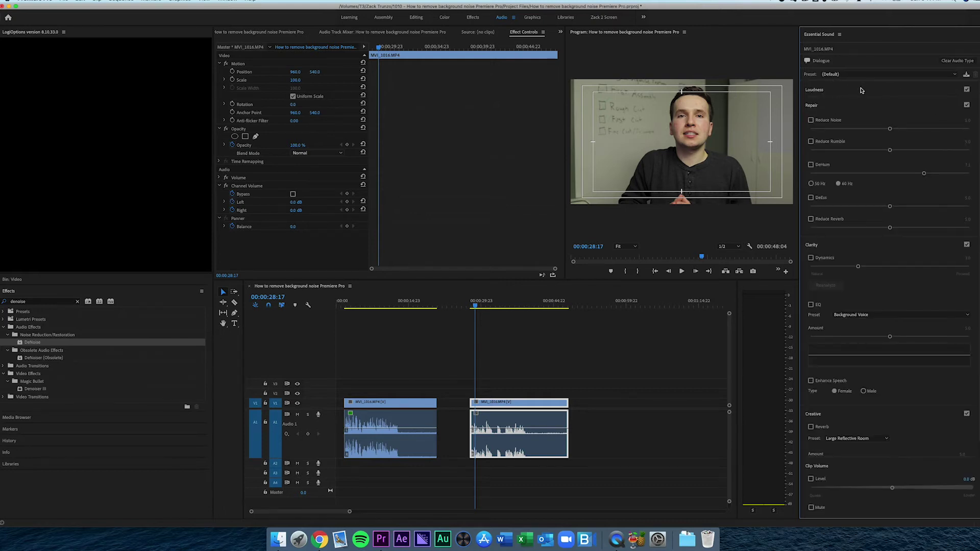
Expand Loudness and Auto-Match the second clip to -23.00 LUFS
left_click(861, 90)
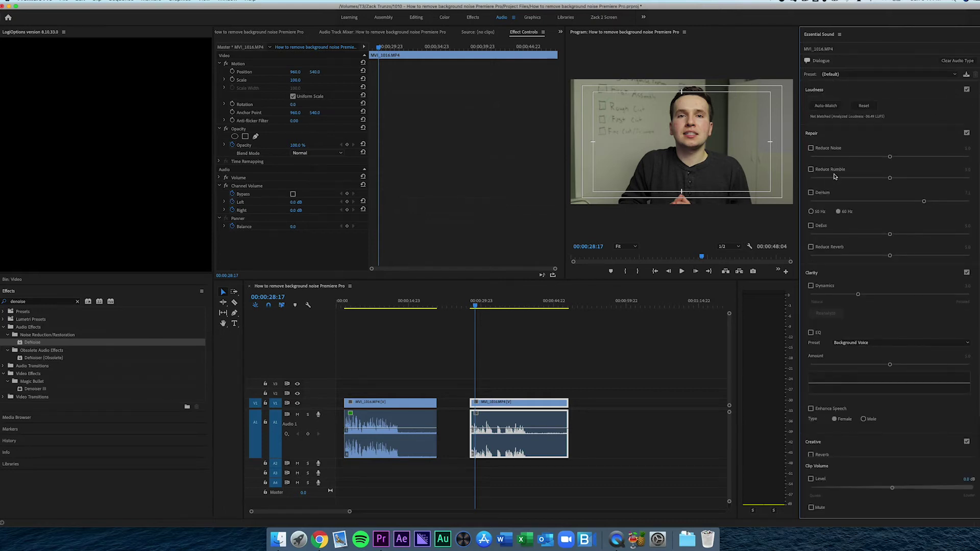
left_click(835, 107)
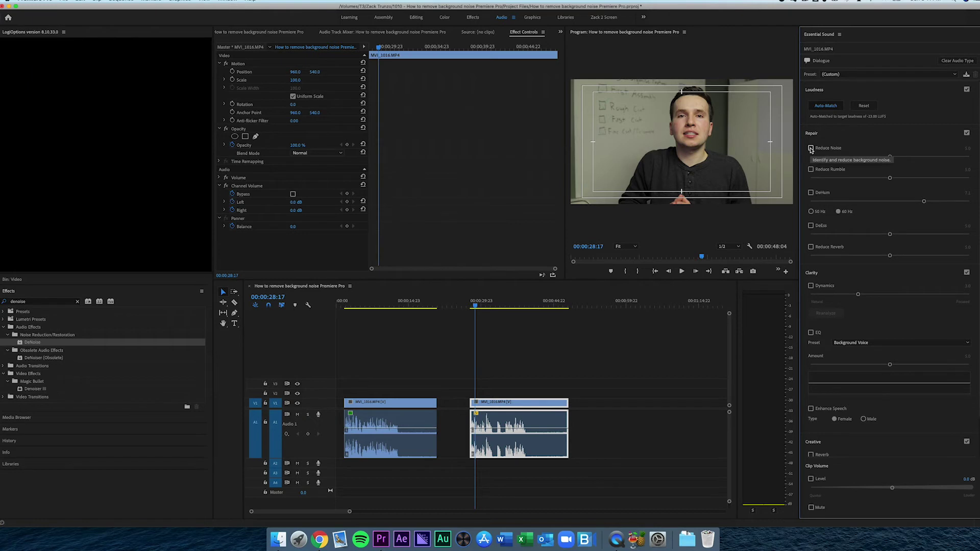
Play the second clip from about 00:00:34 to hear its matched loudness
left_click(527, 304)
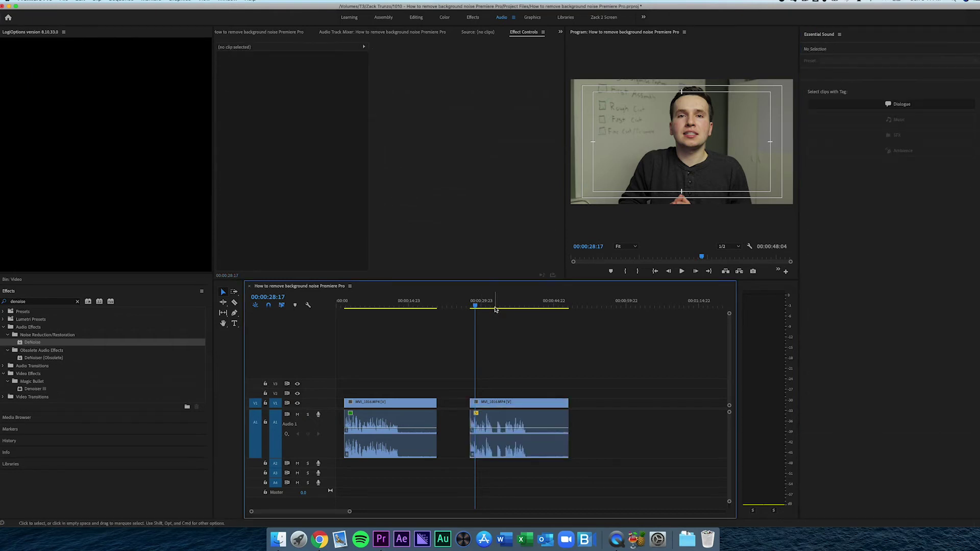
left_click_drag(527, 304, 504, 304)
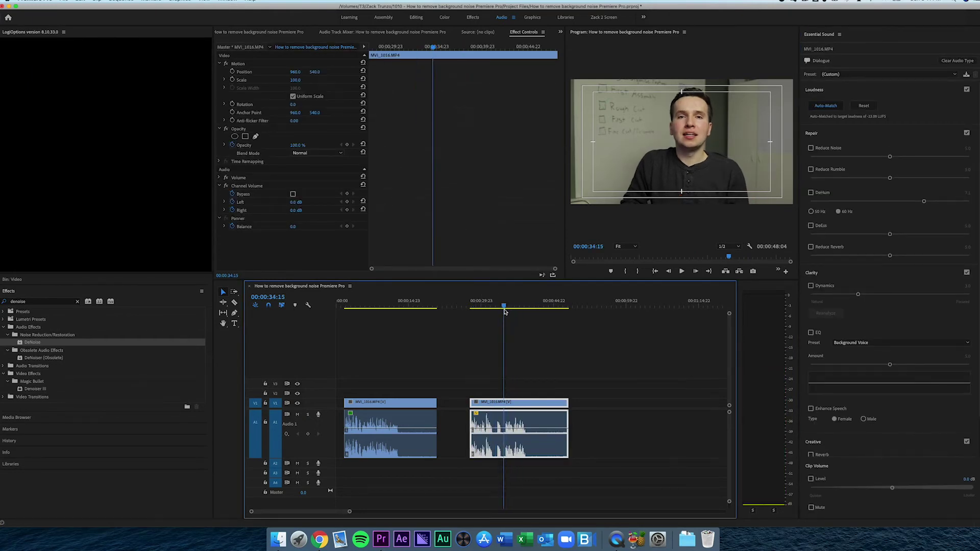
left_click(519, 382)
key("super+z")
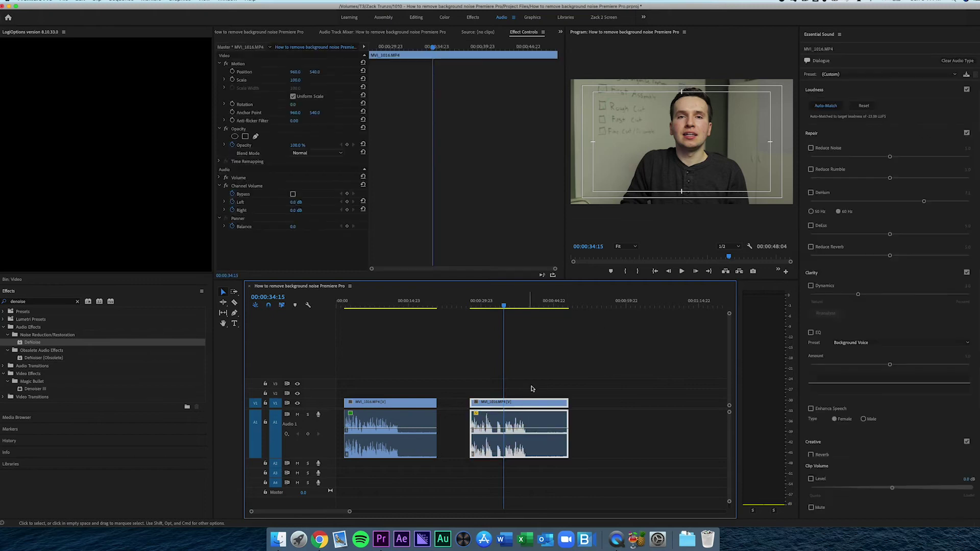
key("space")
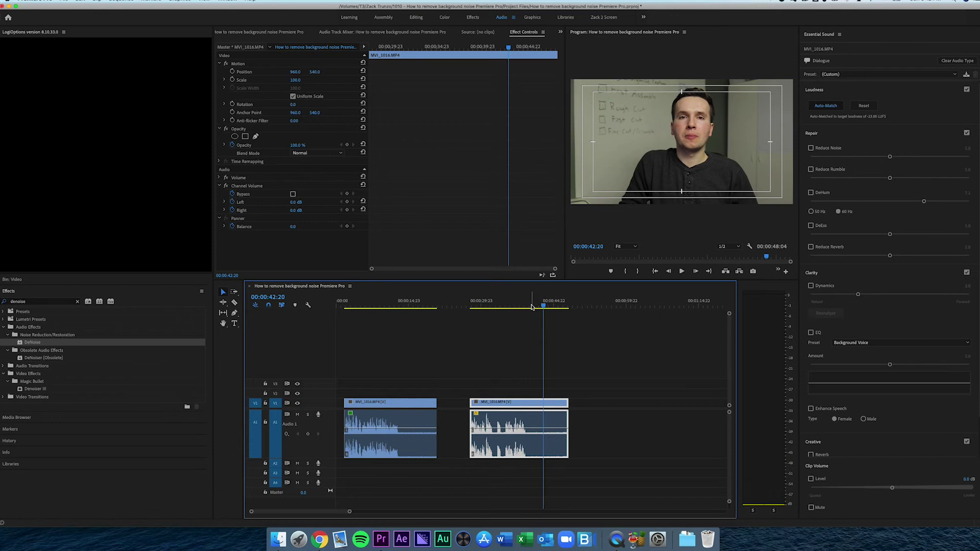
left_click(505, 307)
mouse_move(504, 315)
left_mouse_down()
mouse_move(542, 314)
mouse_move(503, 323)
left_mouse_up()
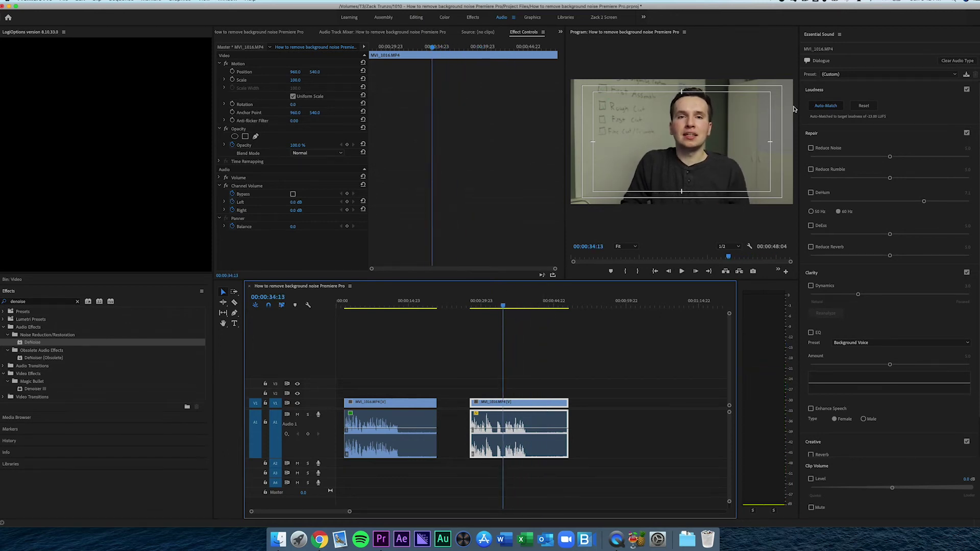
Enable Reduce Noise on the second clip, play it back, and start editing the amount
left_click(828, 149)
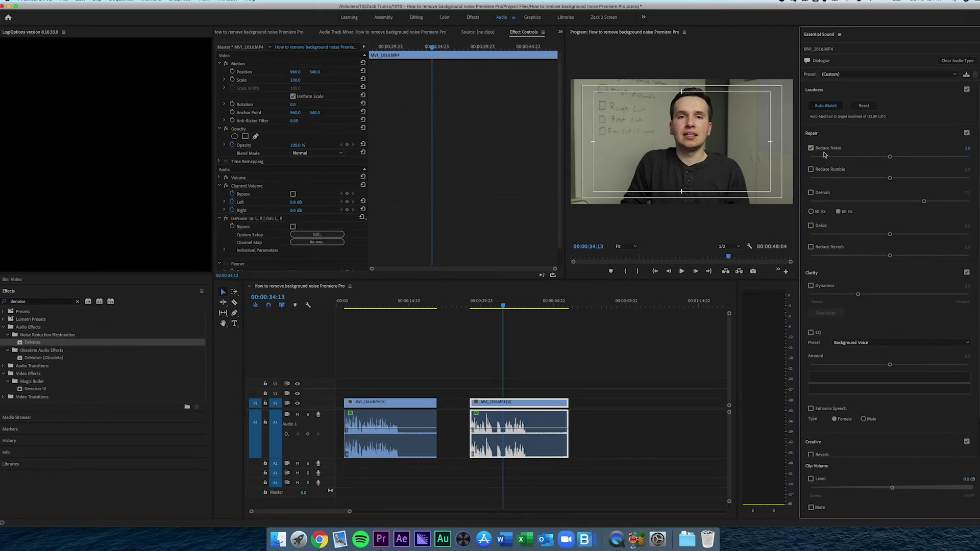
left_click(501, 305)
key("space")
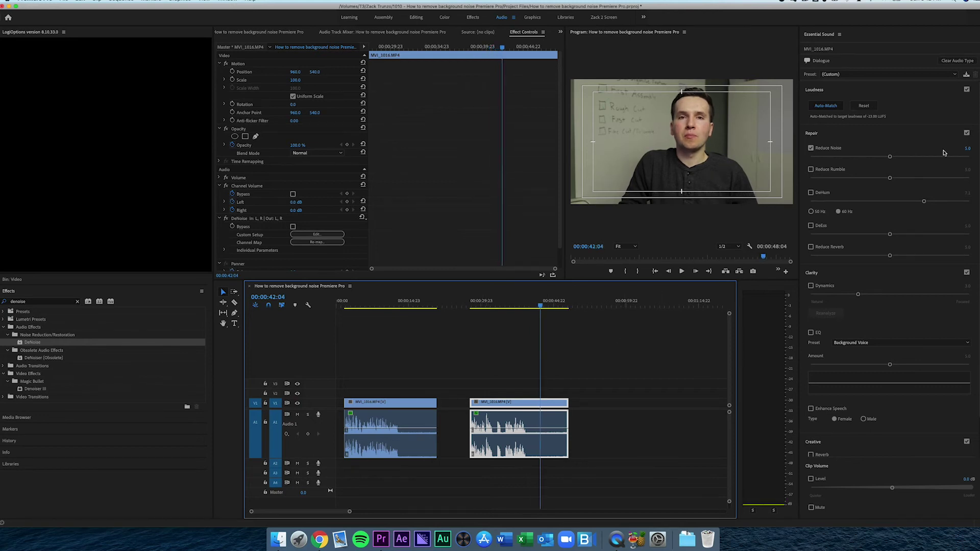
left_click(968, 149)
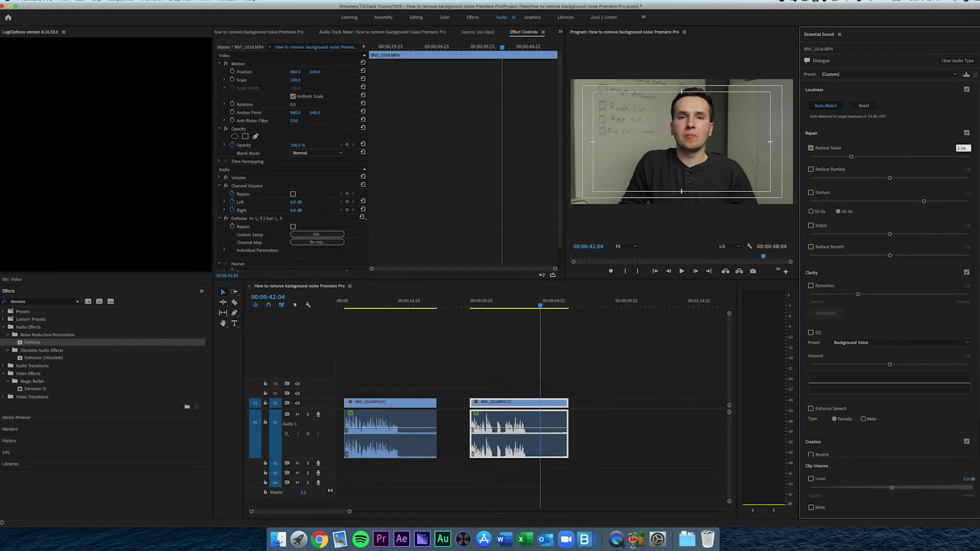
Set Reduce Noise to 2.5, play the clip from 00:00:35:02, then enable Dynamics
key("Return")
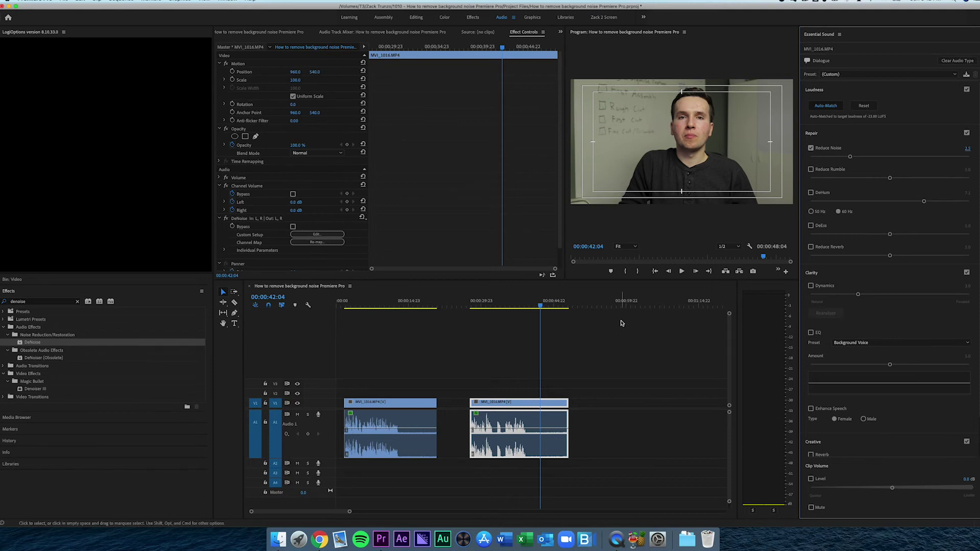
left_click_drag(517, 306, 506, 306)
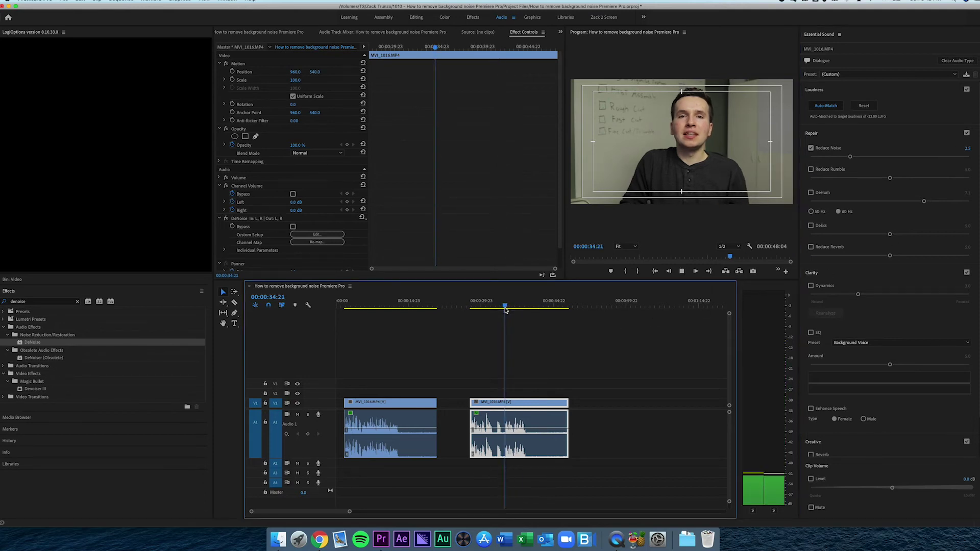
key("space")
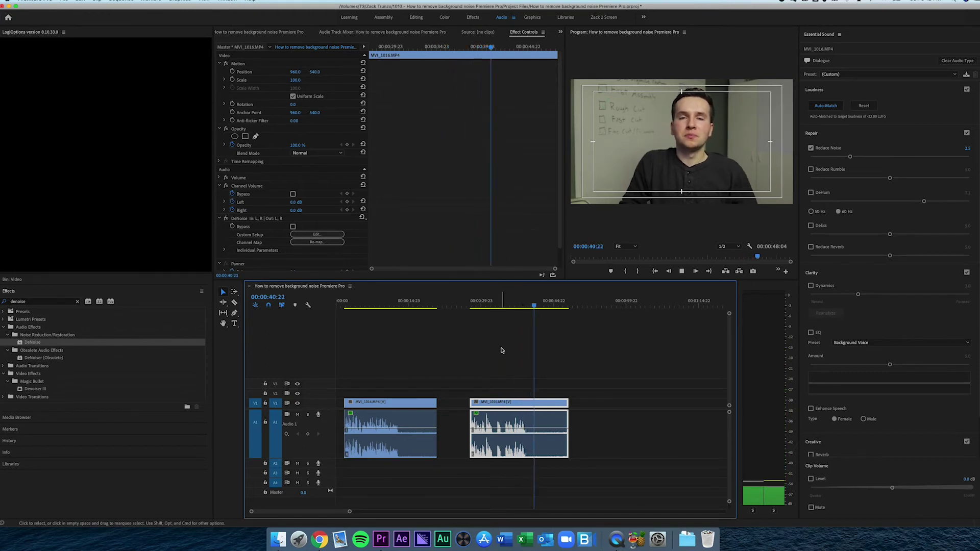
key("space")
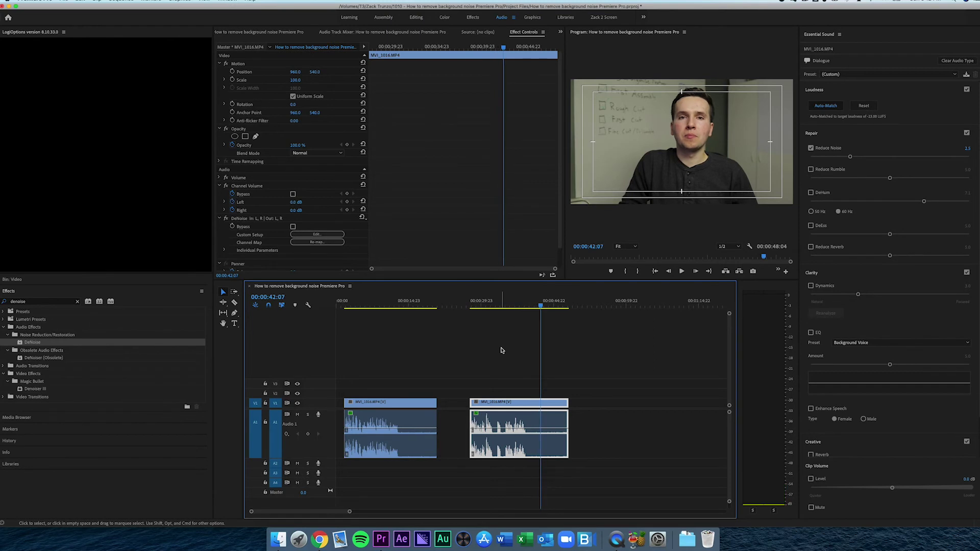
left_click(811, 286)
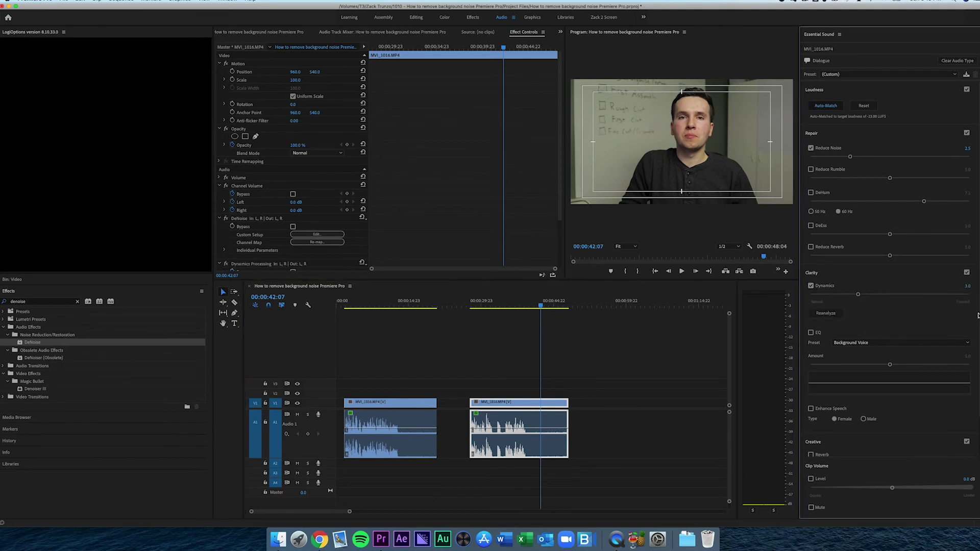
Lower the Dynamics amount to 2.0 and play the second clip from 00:00:34:13 to hear it
left_click_drag(858, 295, 842, 294)
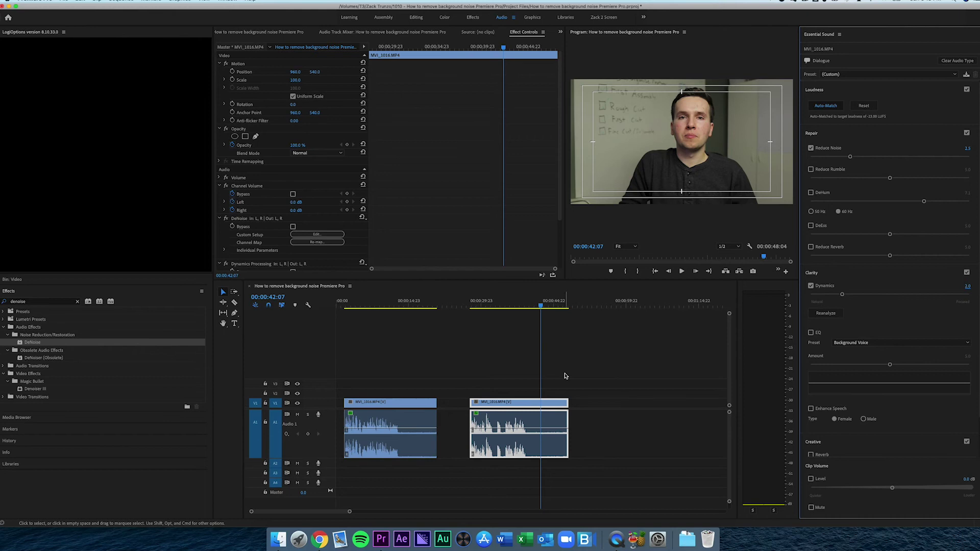
left_click_drag(528, 305, 504, 304)
key("space")
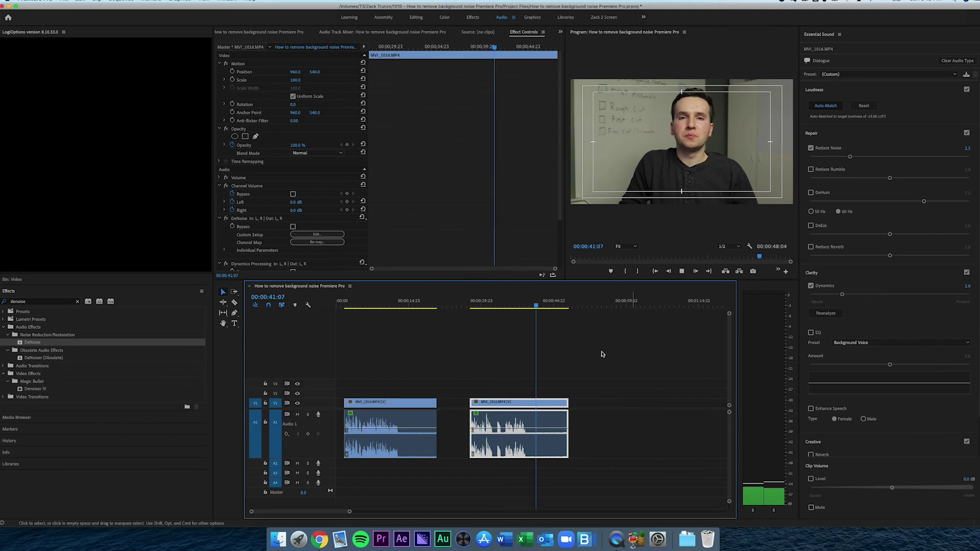
left_click(501, 309)
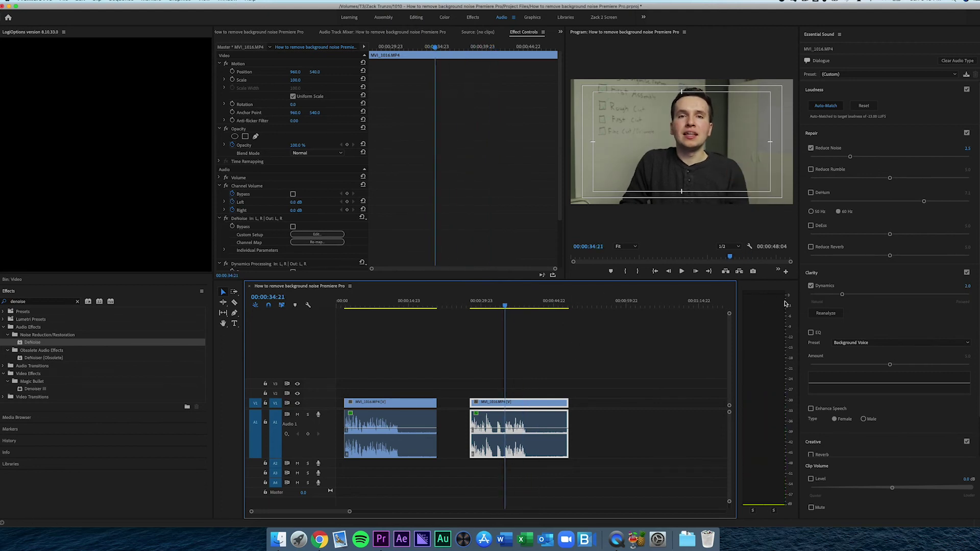
Compare playback with Dynamics off and on, leave Dynamics enabled, then deselect the clip
left_click(810, 286)
key("space")
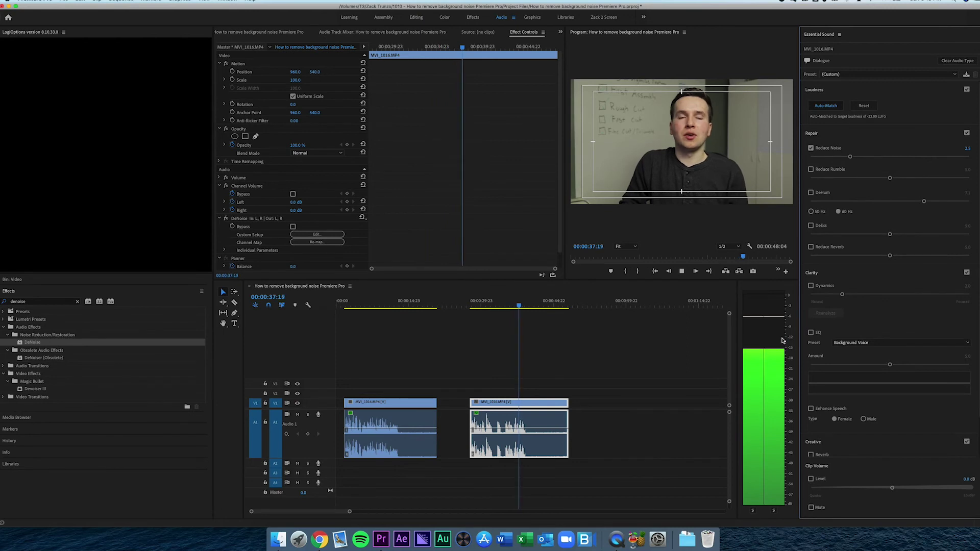
left_click(810, 285)
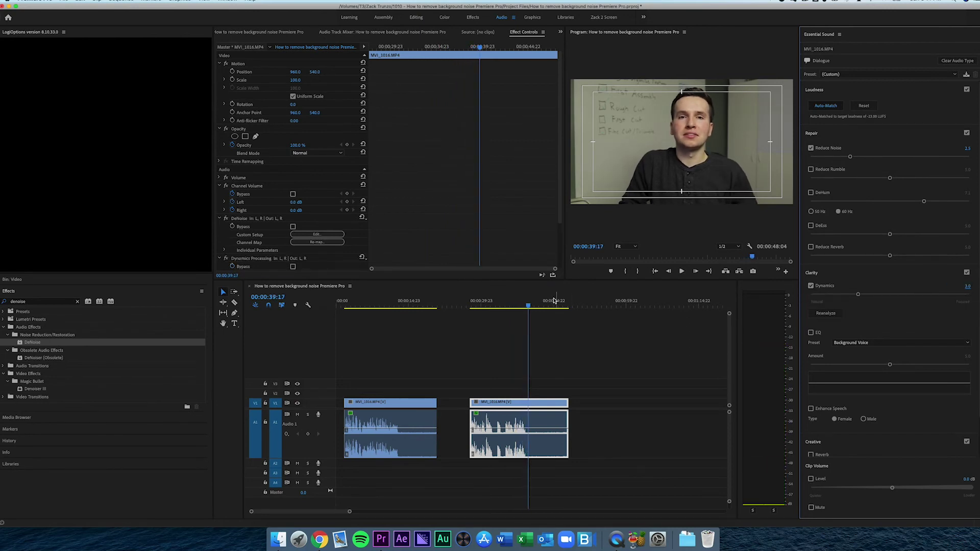
left_click(505, 308)
key("space")
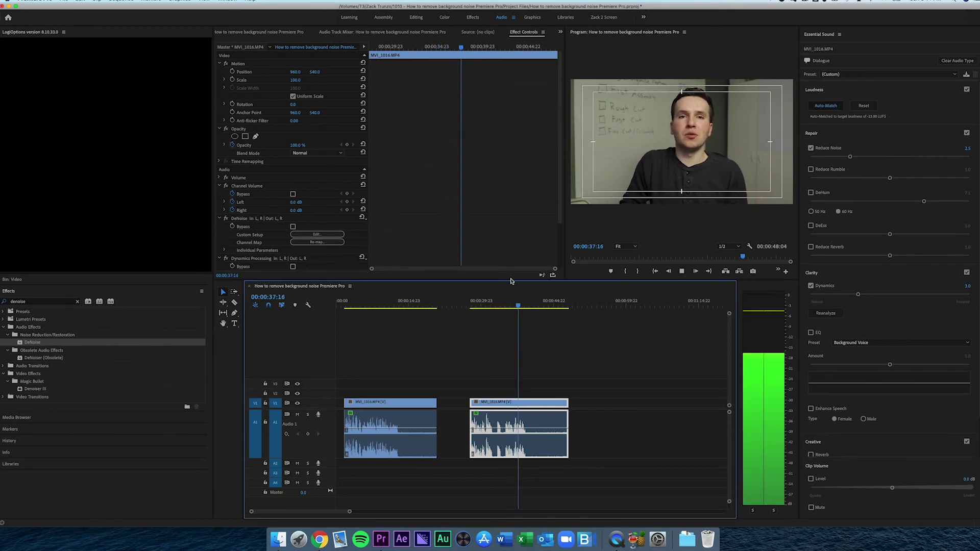
key("space")
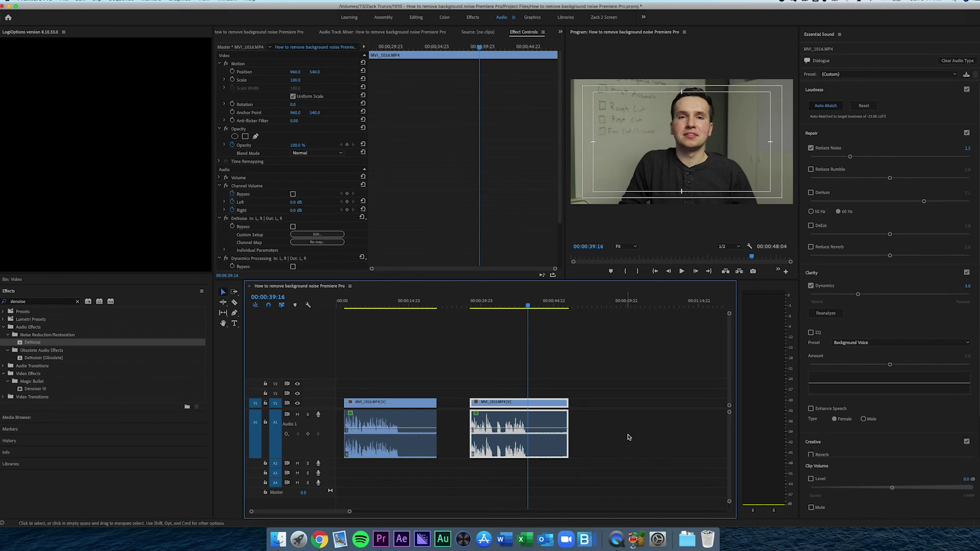
left_click(563, 347)
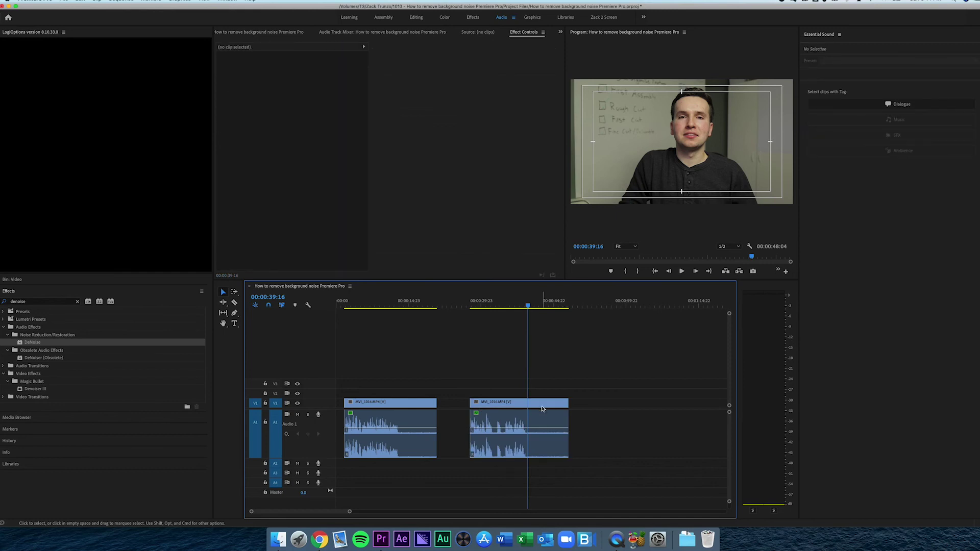
left_click(543, 424)
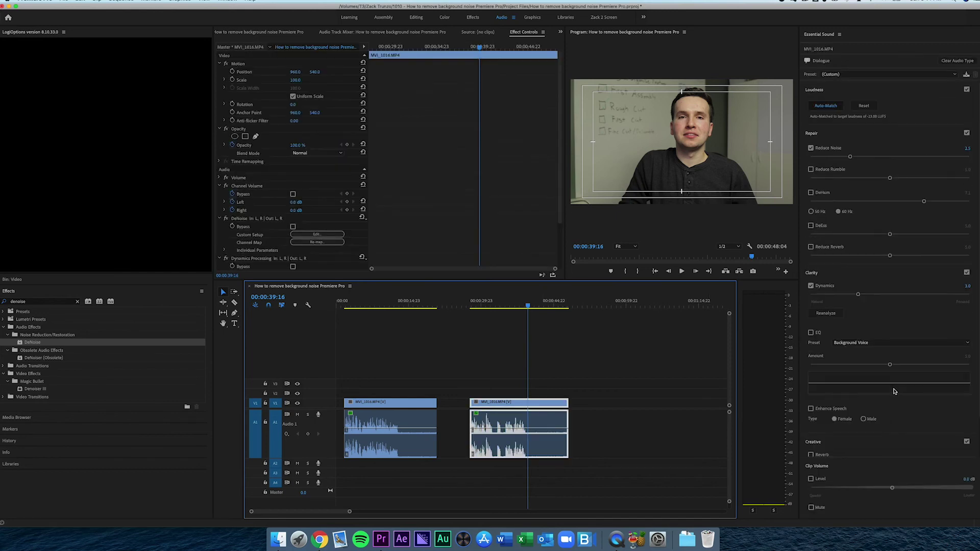